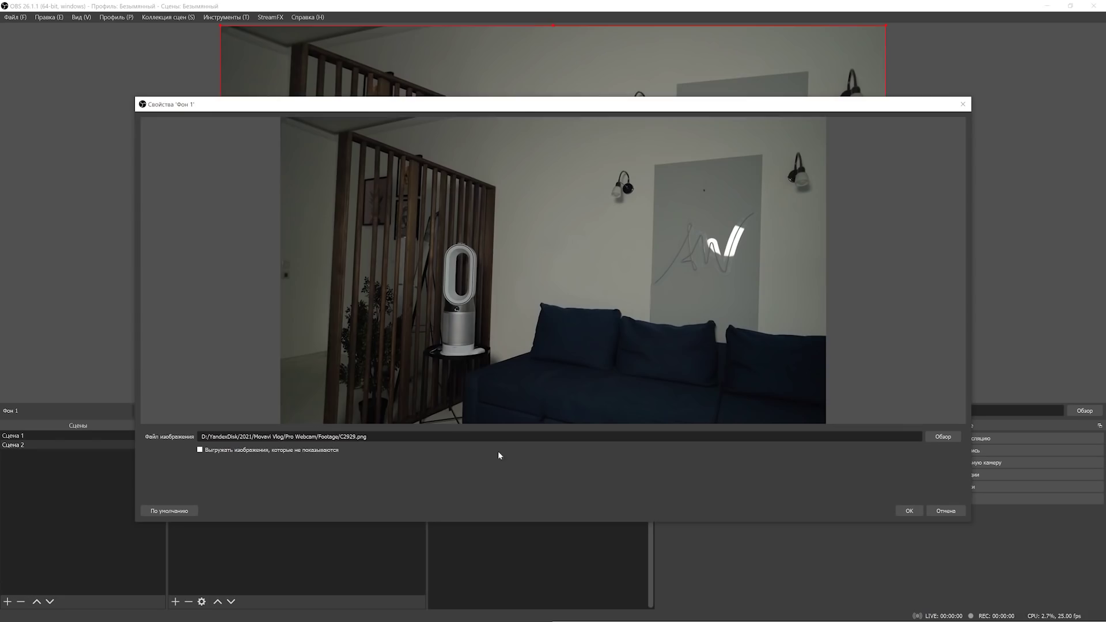
- Fit the room photo to the frame and give it a strong Dual Filtering blur
{"action": "left_click", "coordinate": [910, 511]}
{"action": "left_click_drag", "start_coordinate": [880, 403], "coordinate": [818, 379]}
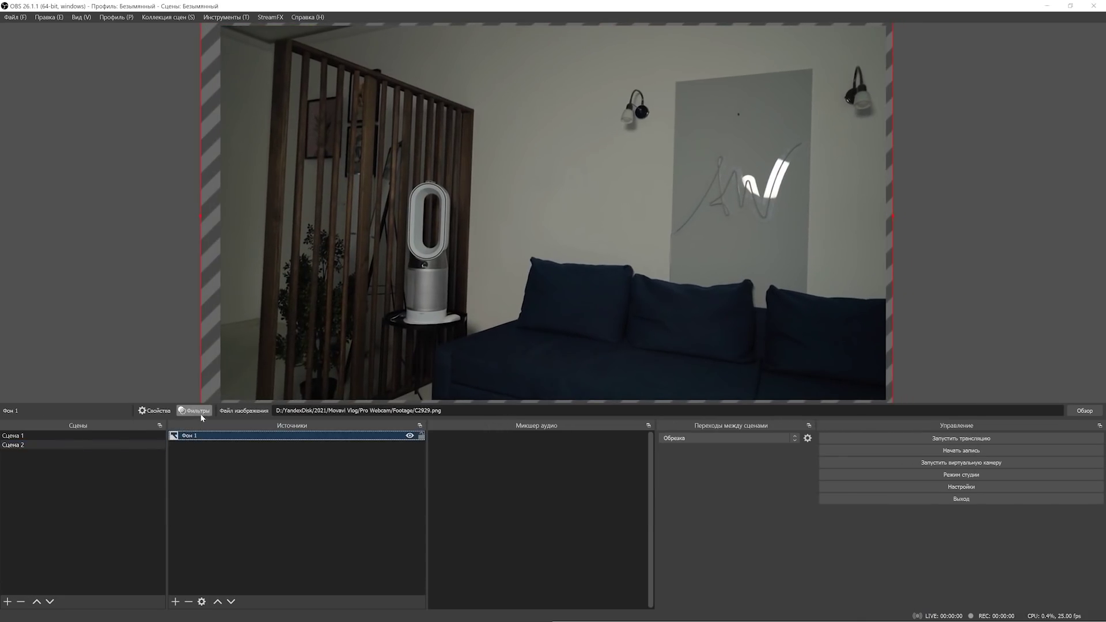
{"action": "left_click", "coordinate": [196, 410]}
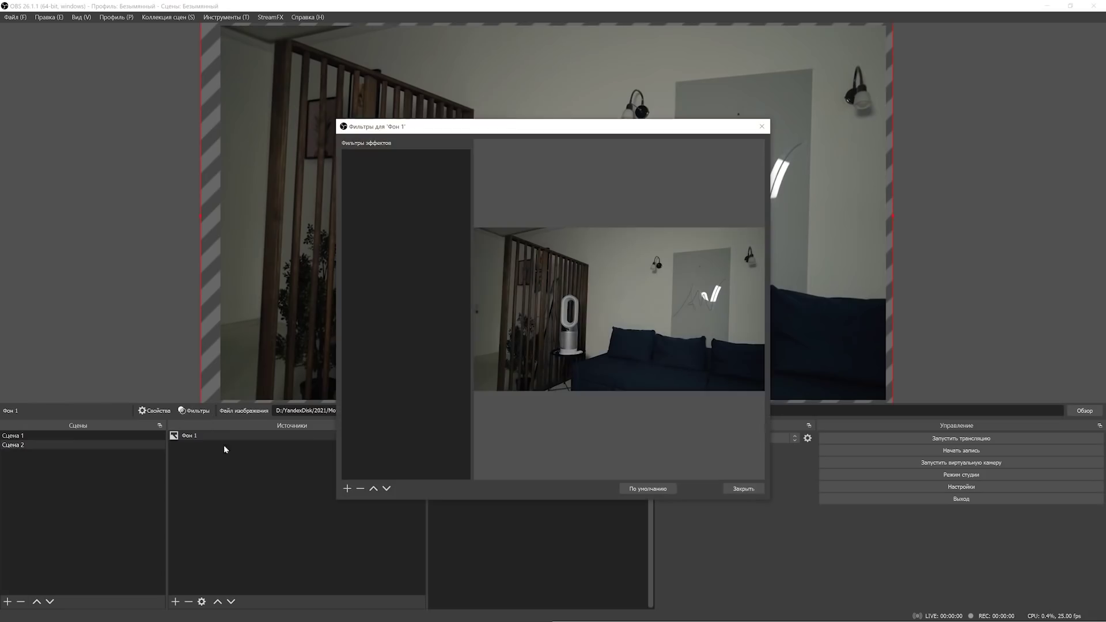
{"action": "left_click", "coordinate": [346, 489]}
{"action": "left_click", "coordinate": [362, 333]}
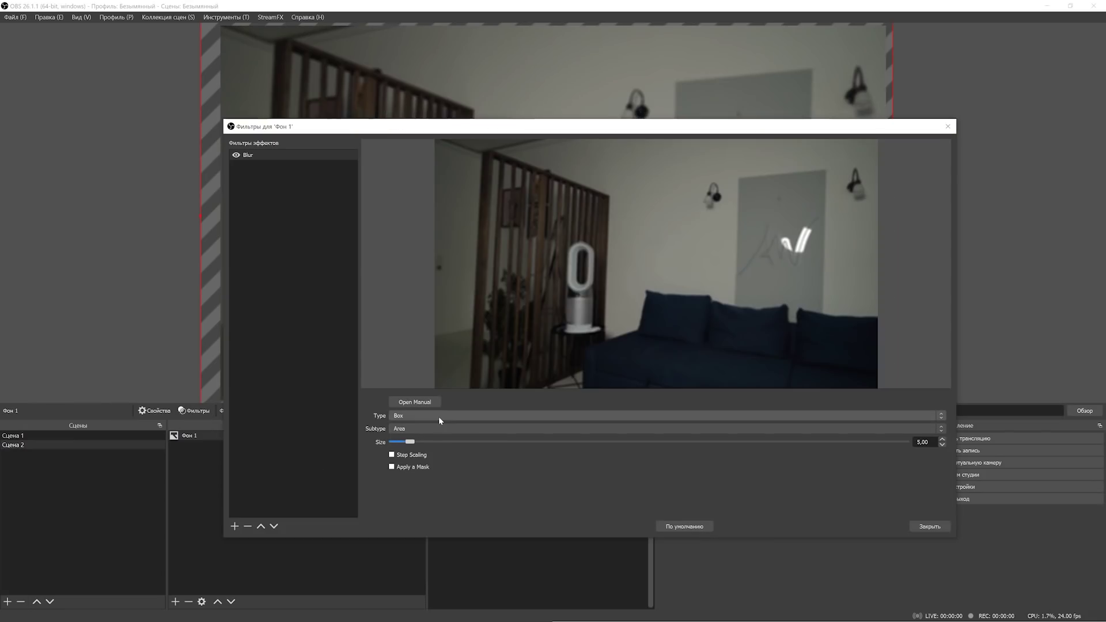
{"action": "mouse_move", "coordinate": [406, 443]}
{"action": "left_mouse_down"}
{"action": "mouse_move", "coordinate": [613, 444]}
{"action": "mouse_move", "coordinate": [403, 441]}
{"action": "left_mouse_up"}
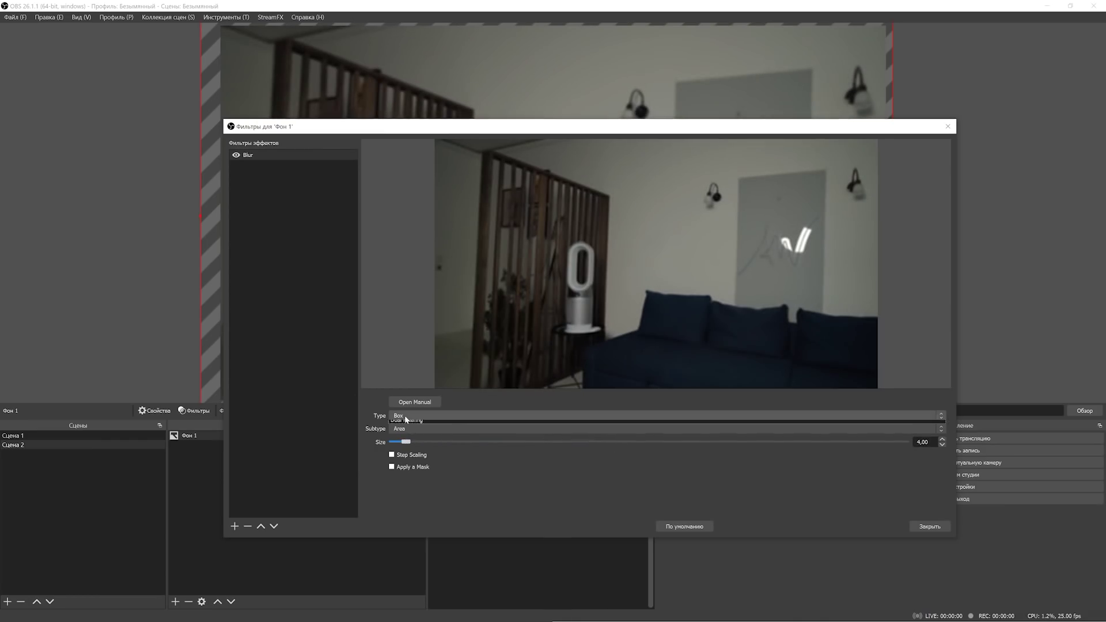
{"action": "left_click", "coordinate": [403, 415]}
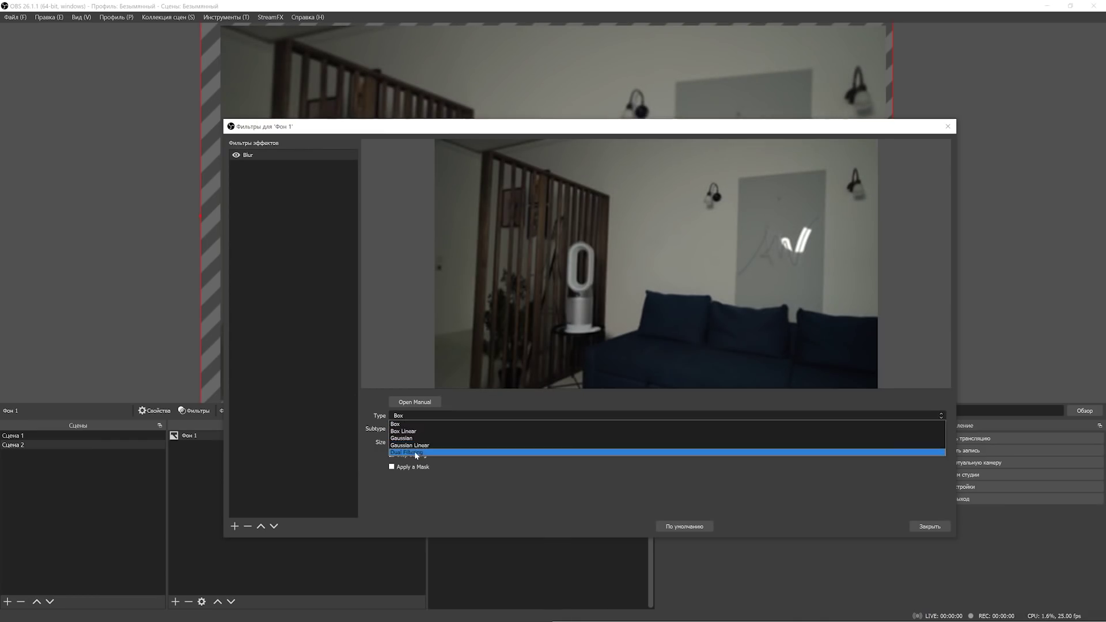
{"action": "left_click", "coordinate": [413, 452]}
{"action": "left_click_drag", "start_coordinate": [496, 441], "coordinate": [563, 443]}
- Add a colour correction filter to the room photo with lower gamma and adjusted saturation
{"action": "left_click", "coordinate": [427, 415]}
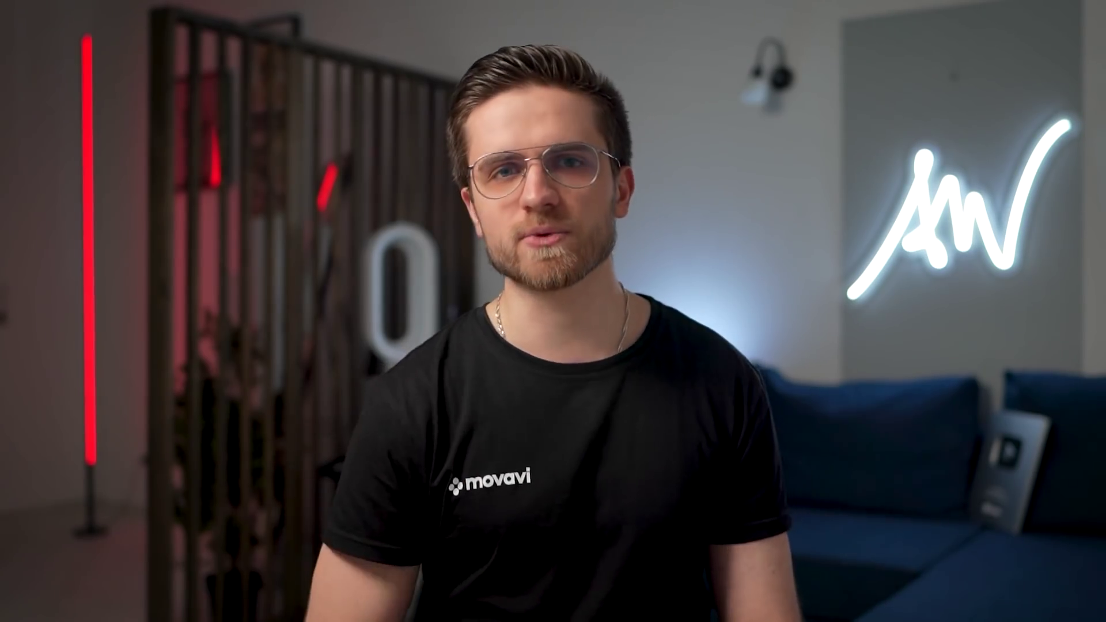
{"action": "left_click", "coordinate": [305, 438]}
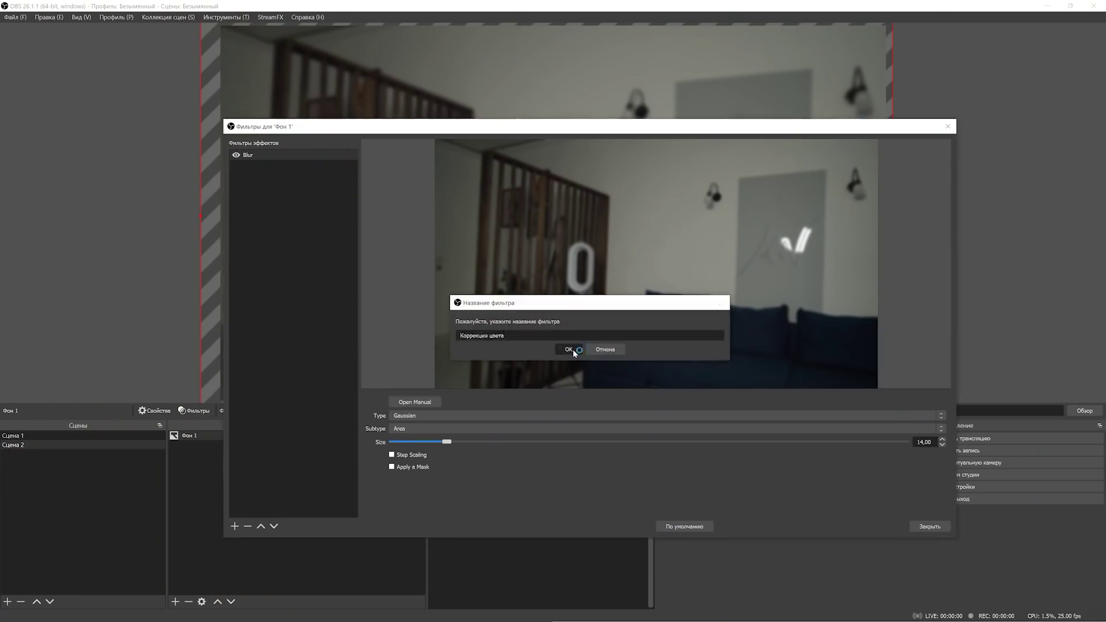
{"action": "left_click", "coordinate": [573, 349]}
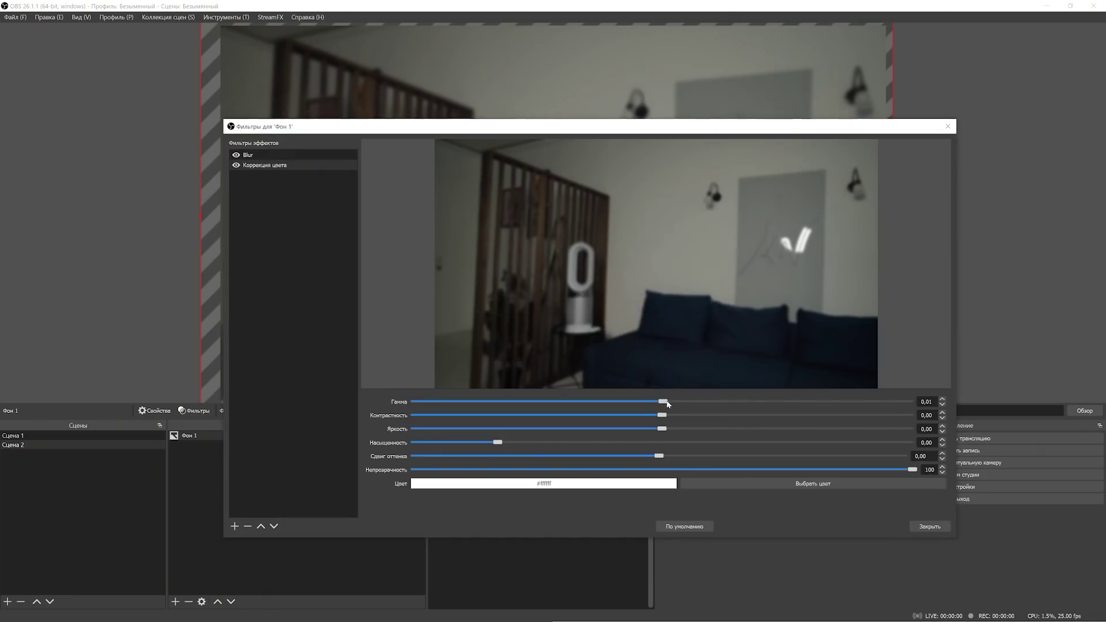
{"action": "left_click_drag", "start_coordinate": [661, 401], "coordinate": [661, 431]}
{"action": "left_click_drag", "start_coordinate": [508, 443], "coordinate": [553, 443]}
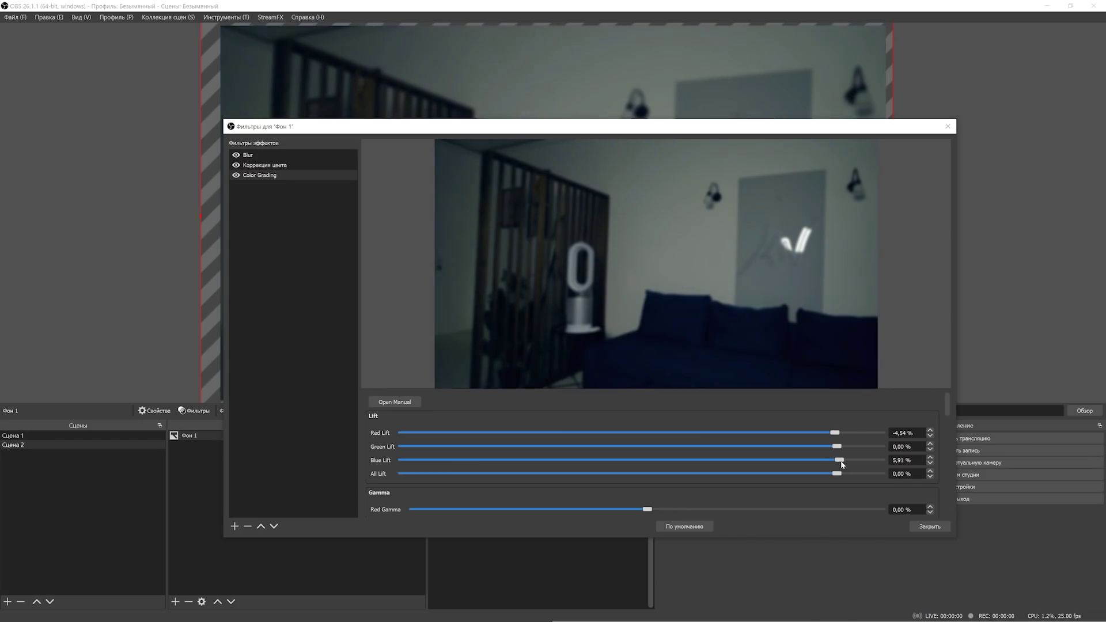
{"action": "scroll", "coordinate": [499, 492], "scroll_direction": "down", "scroll_amount": 3}
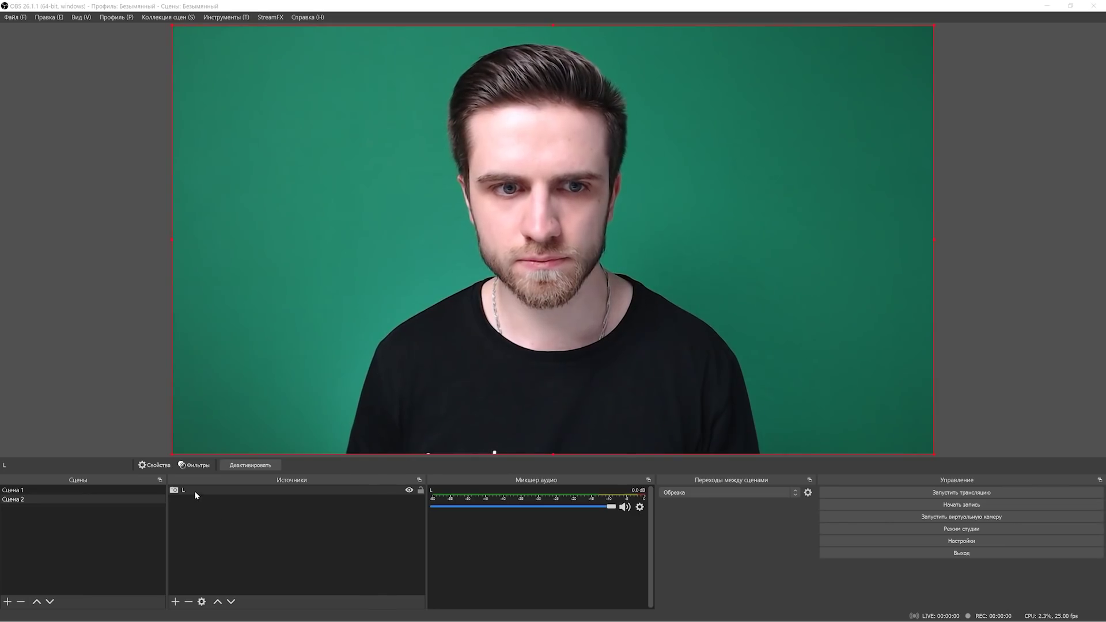
{"action": "left_click", "coordinate": [195, 490]}
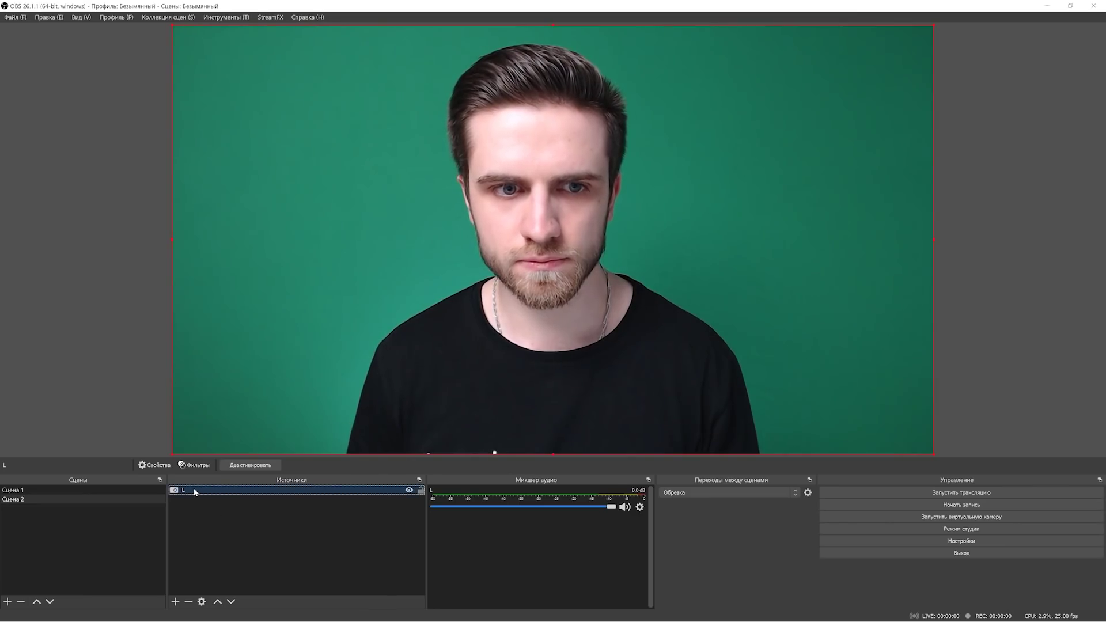
- Adjust the focus in webcam L's camera control settings
{"action": "left_click", "coordinate": [154, 465]}
{"action": "left_click", "coordinate": [273, 387]}
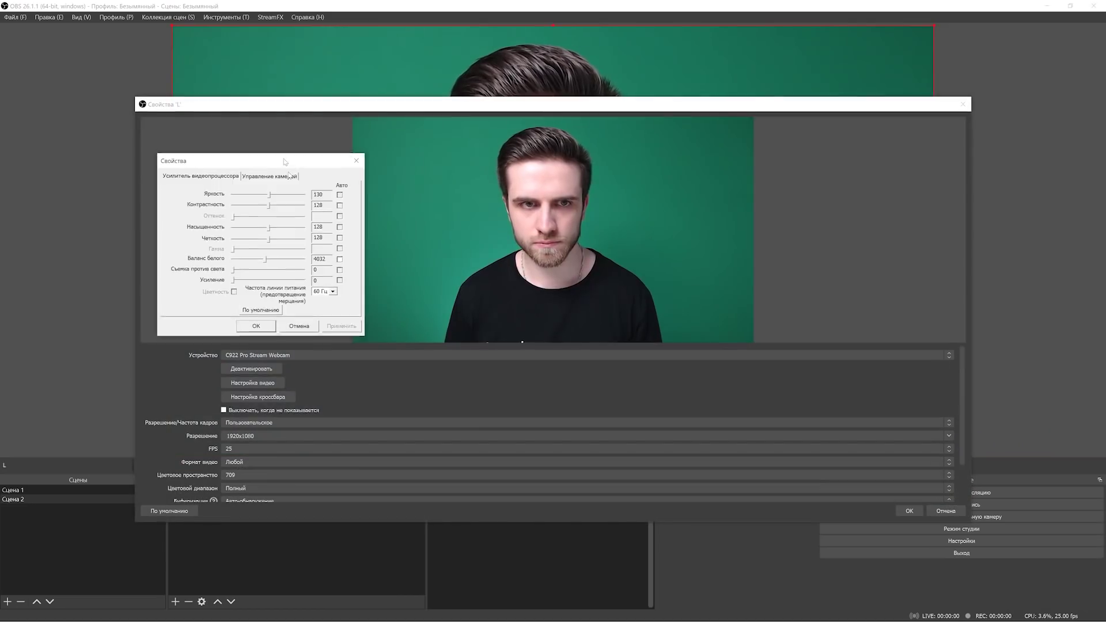
{"action": "left_click", "coordinate": [298, 263]}
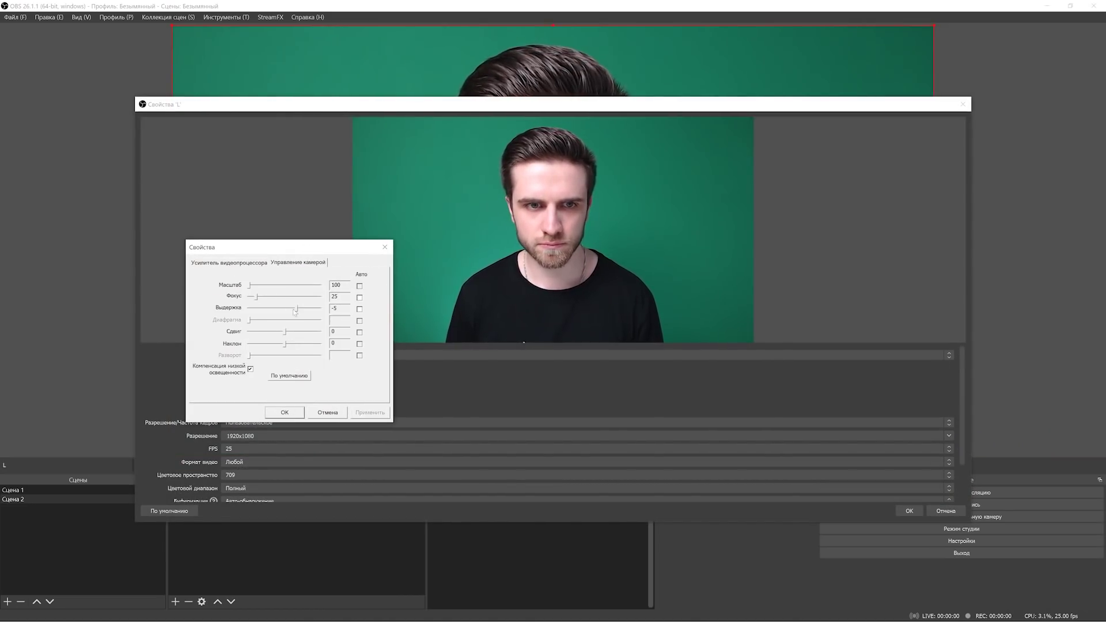
{"action": "left_click_drag", "start_coordinate": [291, 296], "coordinate": [256, 300]}
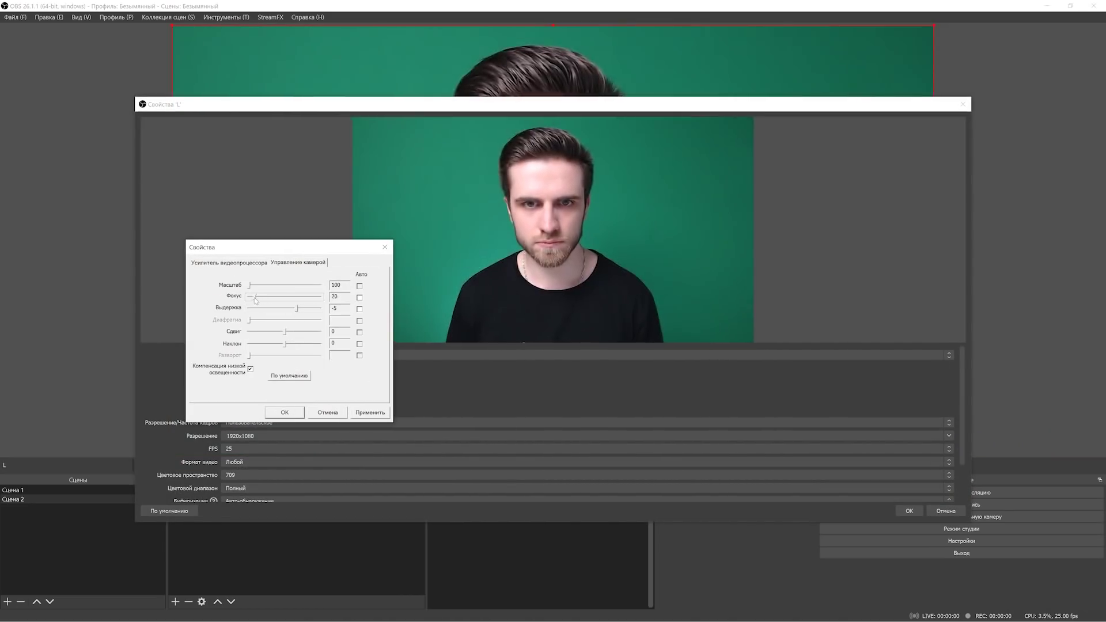
{"action": "left_click", "coordinate": [229, 263]}
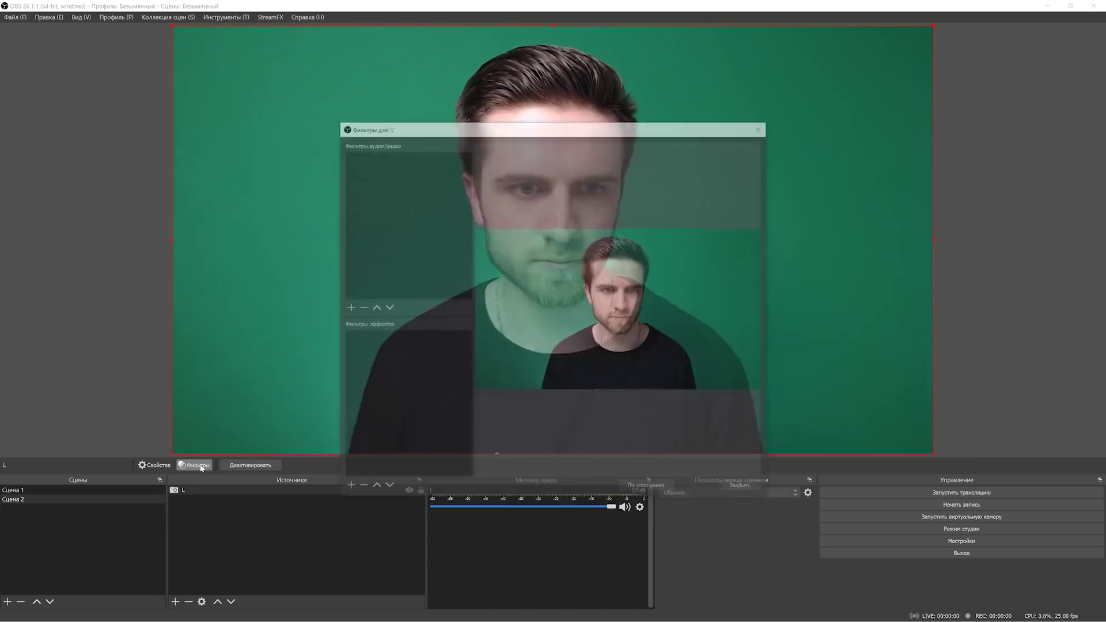
- Add a Chroma Key (Хромакей) filter to webcam L to remove the green background
{"action": "left_click", "coordinate": [347, 488]}
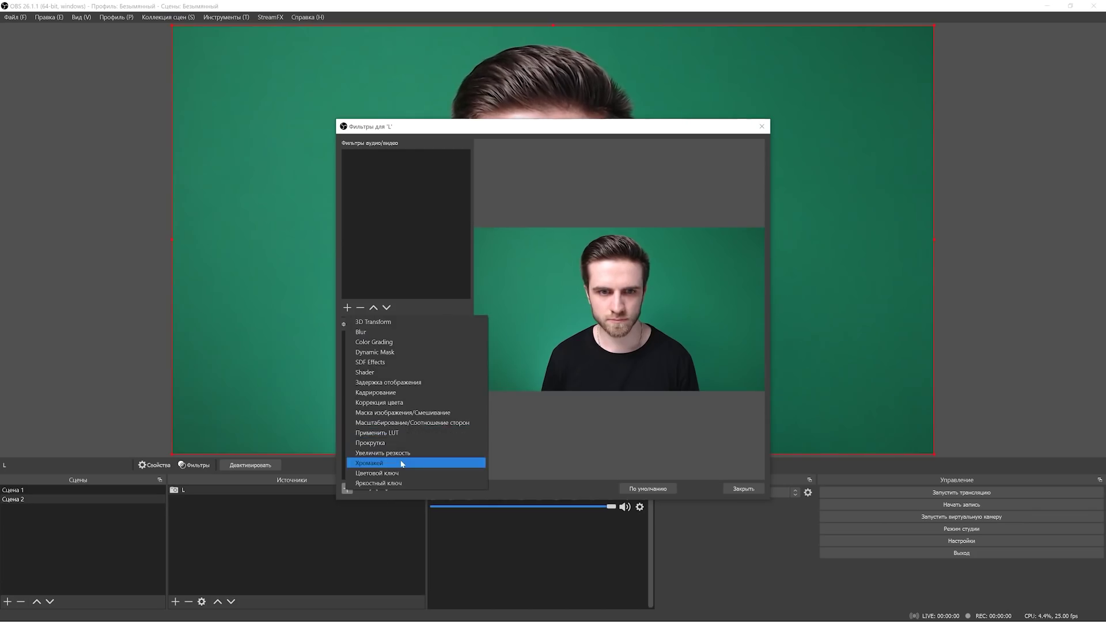
{"action": "left_click", "coordinate": [380, 463]}
{"action": "left_click", "coordinate": [535, 331]}
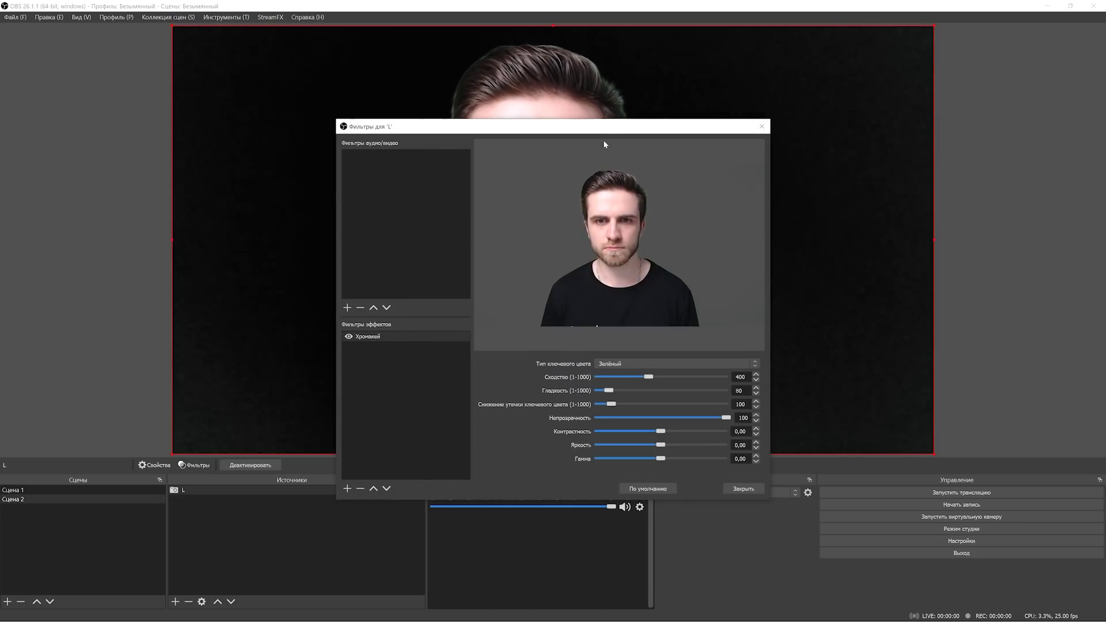
{"action": "left_click_drag", "start_coordinate": [599, 136], "coordinate": [267, 122]}
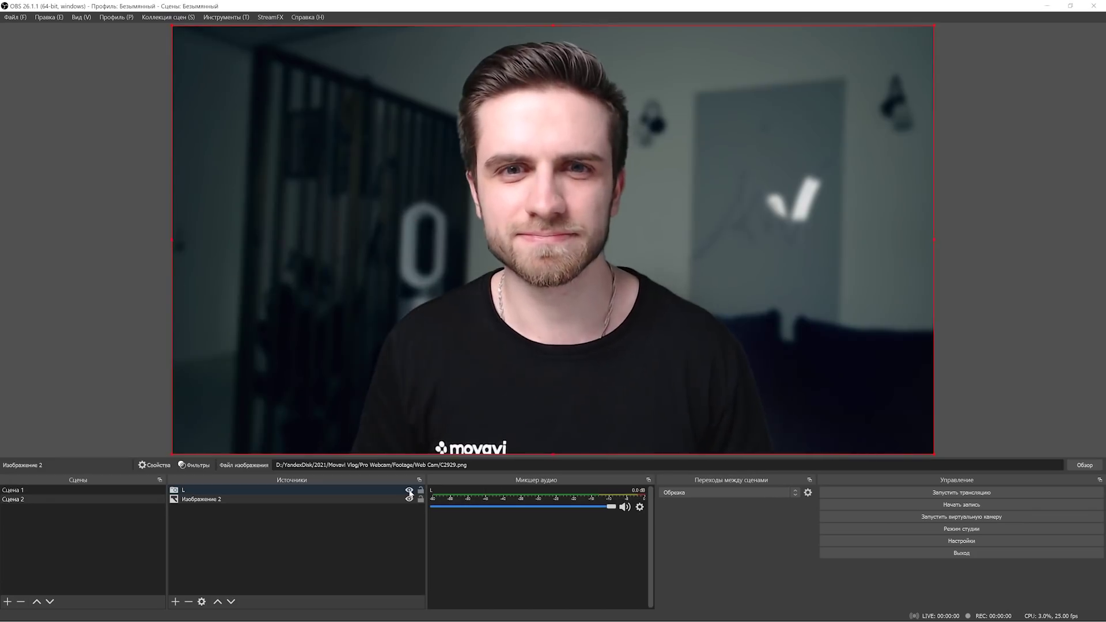
- Move presenter L toward the lower right, then open C2929.png in Movavi Picverse
{"action": "left_click", "coordinate": [360, 490]}
{"action": "left_click_drag", "start_coordinate": [563, 278], "coordinate": [749, 345]}
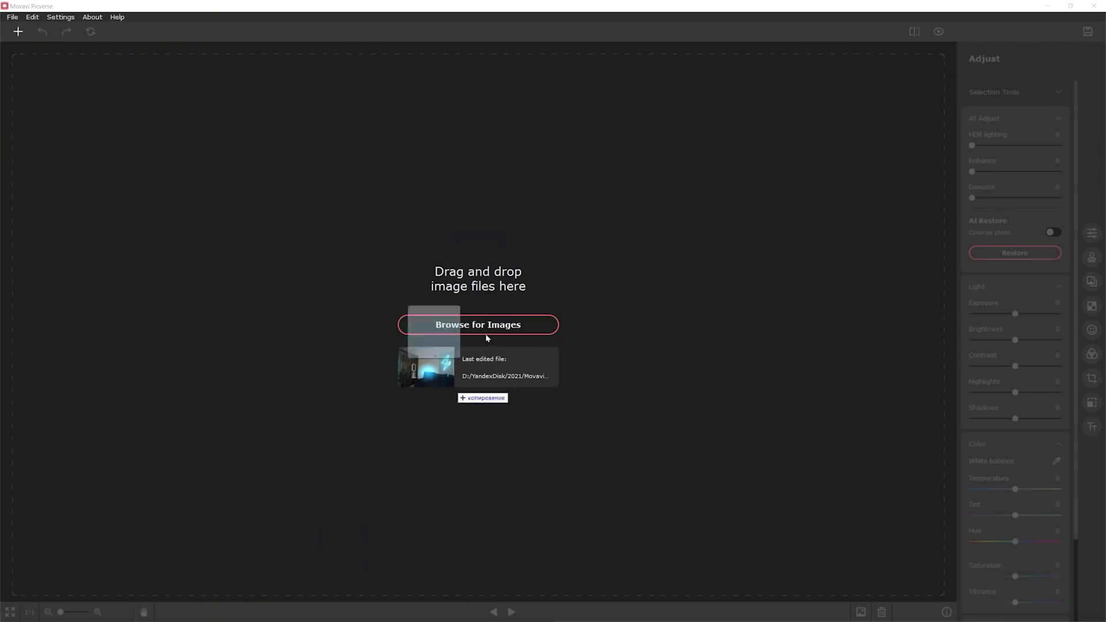
{"action": "left_click_drag", "start_coordinate": [487, 338], "coordinate": [496, 314]}
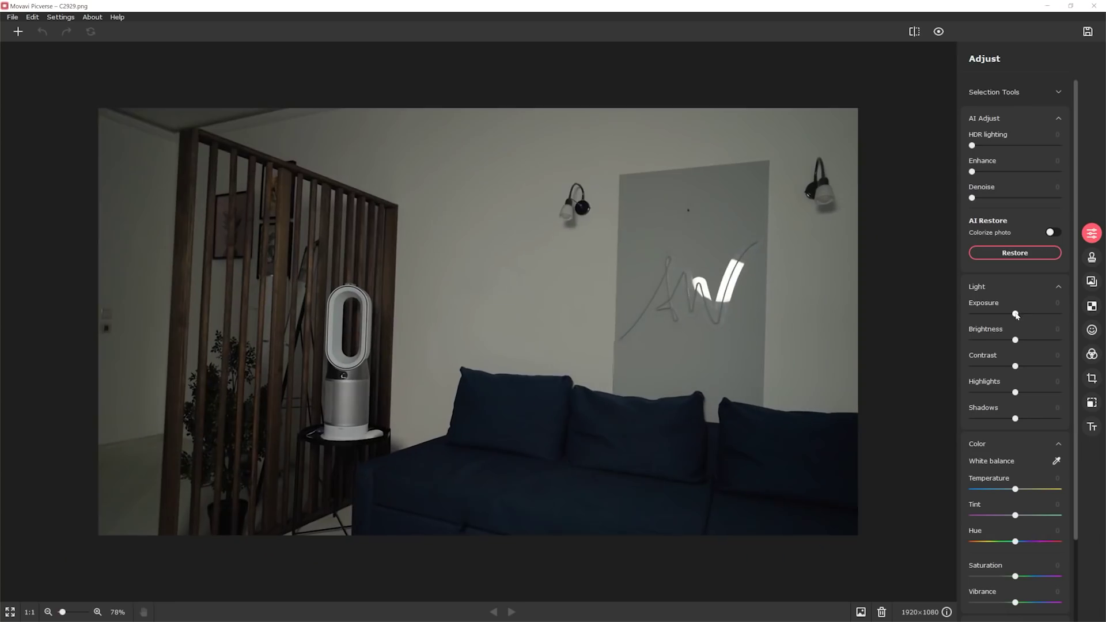
- Brighten the room photo slightly, shift its hue from purple to blue, and switch to Insert Image
{"action": "left_click_drag", "start_coordinate": [1015, 314], "coordinate": [1011, 365]}
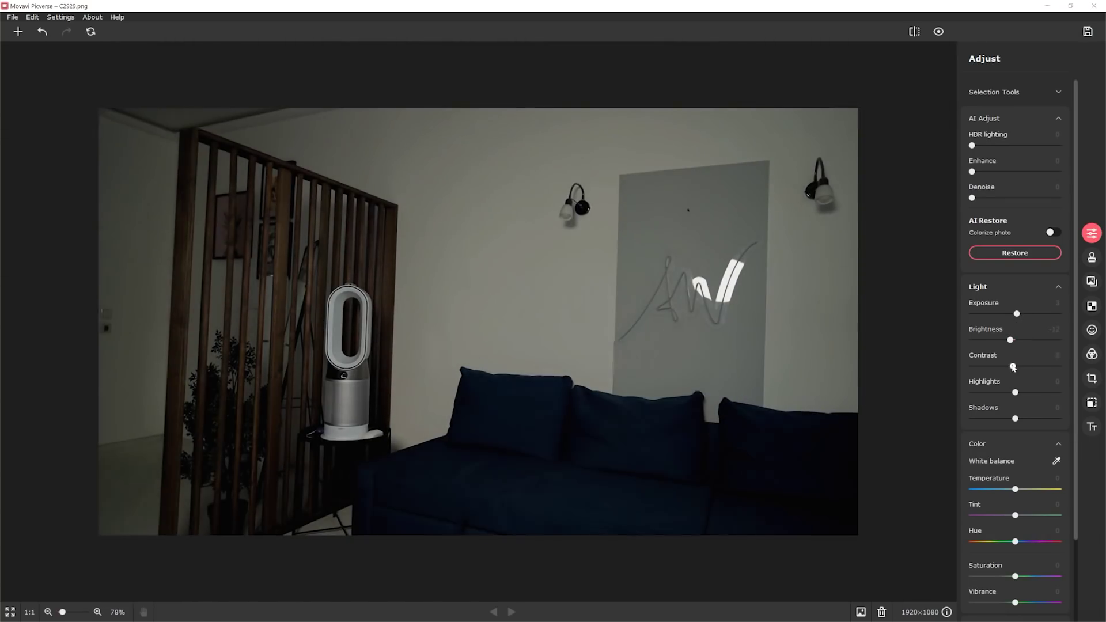
{"action": "scroll", "coordinate": [1011, 392], "scroll_direction": "down", "scroll_amount": 1}
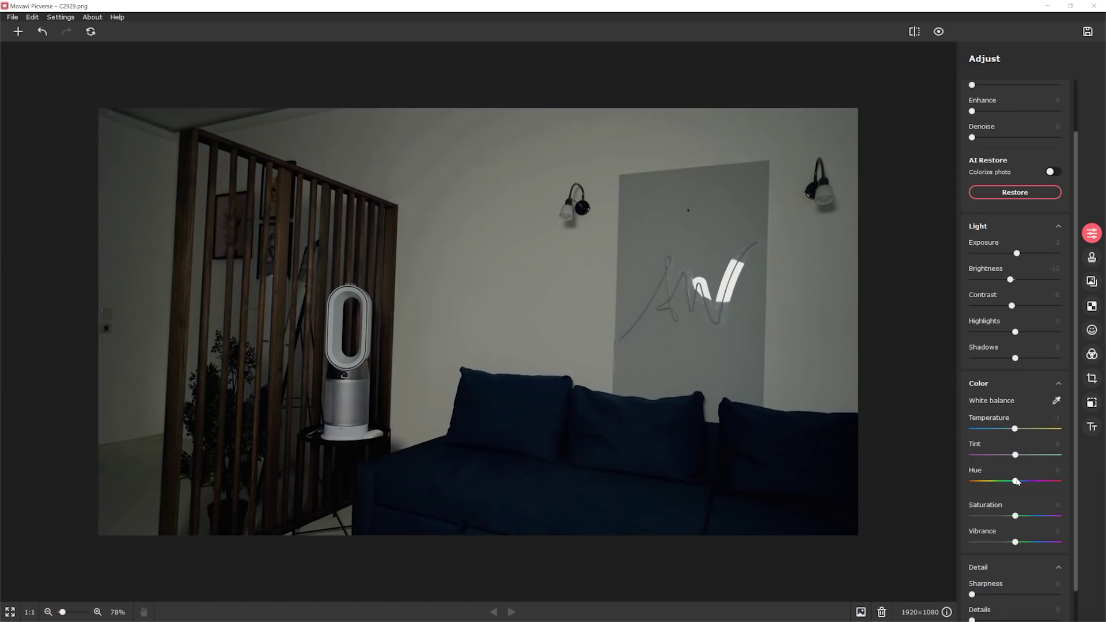
{"action": "left_click_drag", "start_coordinate": [1020, 483], "coordinate": [1015, 484]}
{"action": "scroll", "coordinate": [975, 173], "scroll_direction": "up", "scroll_amount": 1}
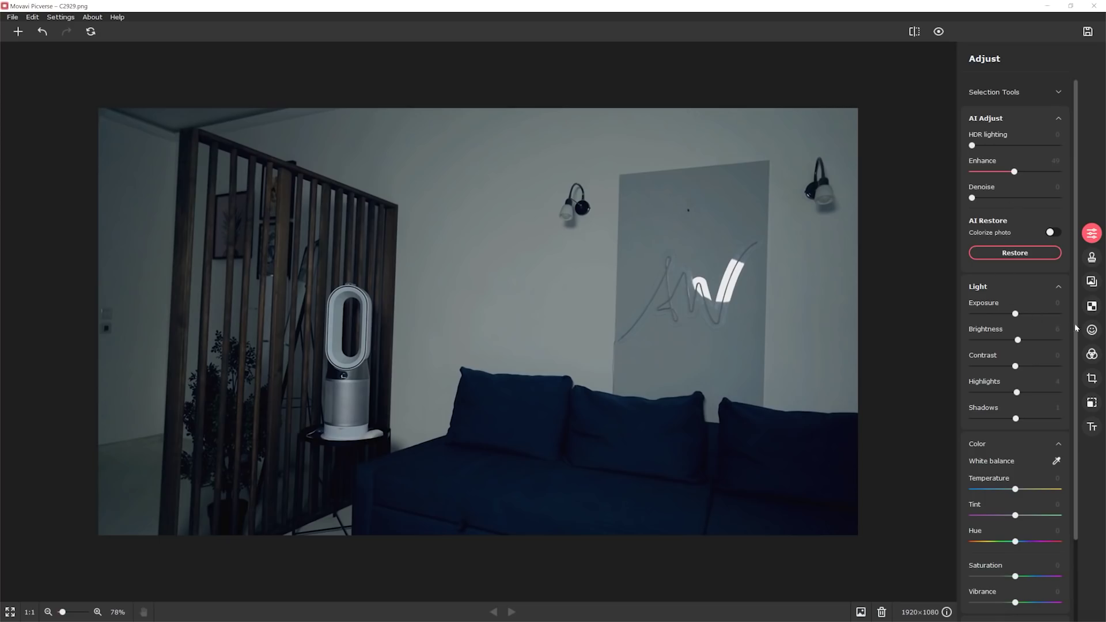
{"action": "left_click", "coordinate": [1091, 282]}
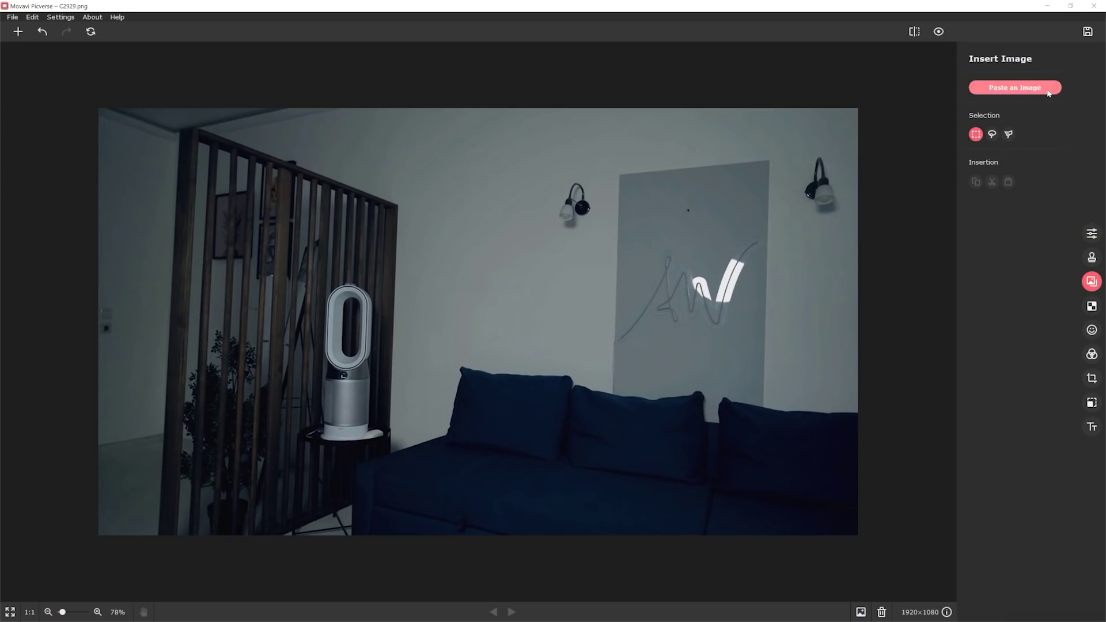
- Insert the blue glow image, shrink it and place it above the sofa
{"action": "left_click", "coordinate": [1014, 87]}
{"action": "double_click", "coordinate": [346, 99]}
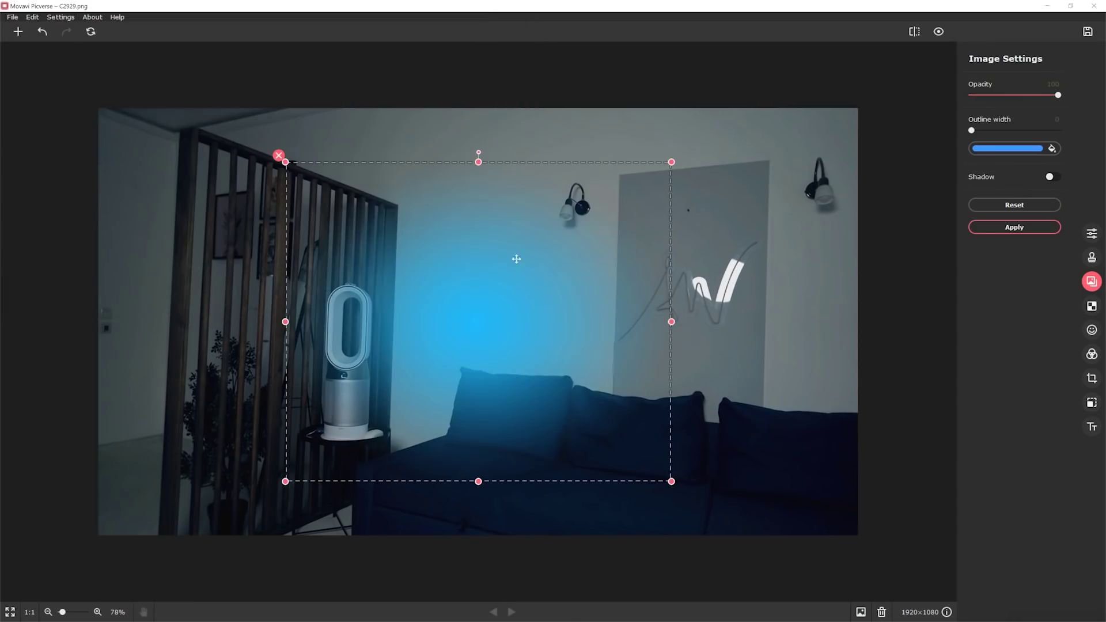
{"action": "left_click_drag", "start_coordinate": [588, 379], "coordinate": [594, 362]}
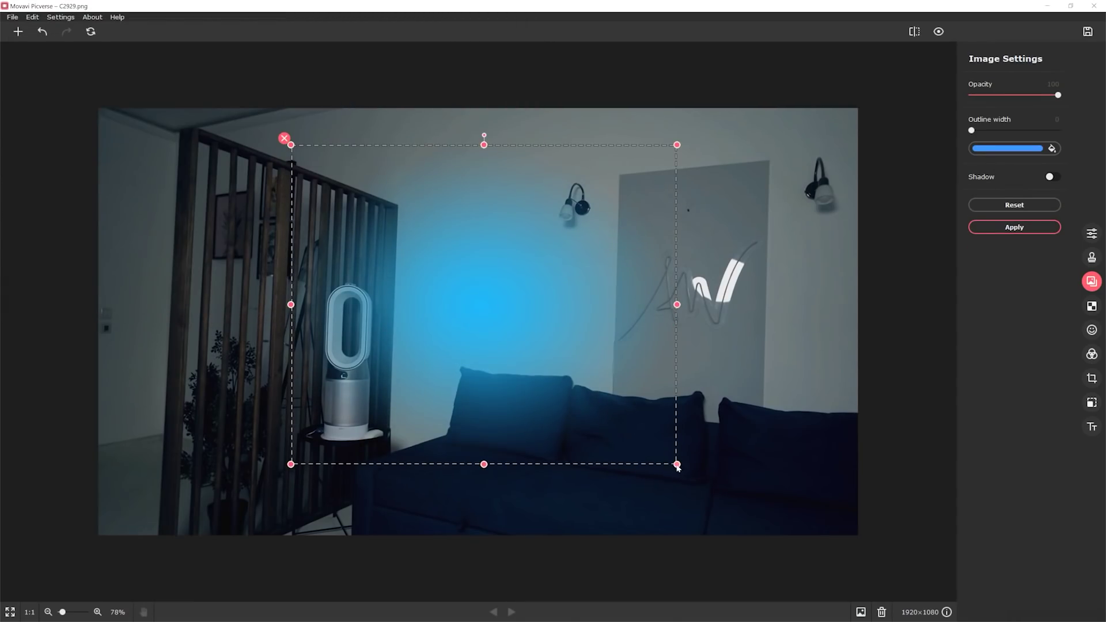
{"action": "left_click_drag", "start_coordinate": [677, 467], "coordinate": [597, 440]}
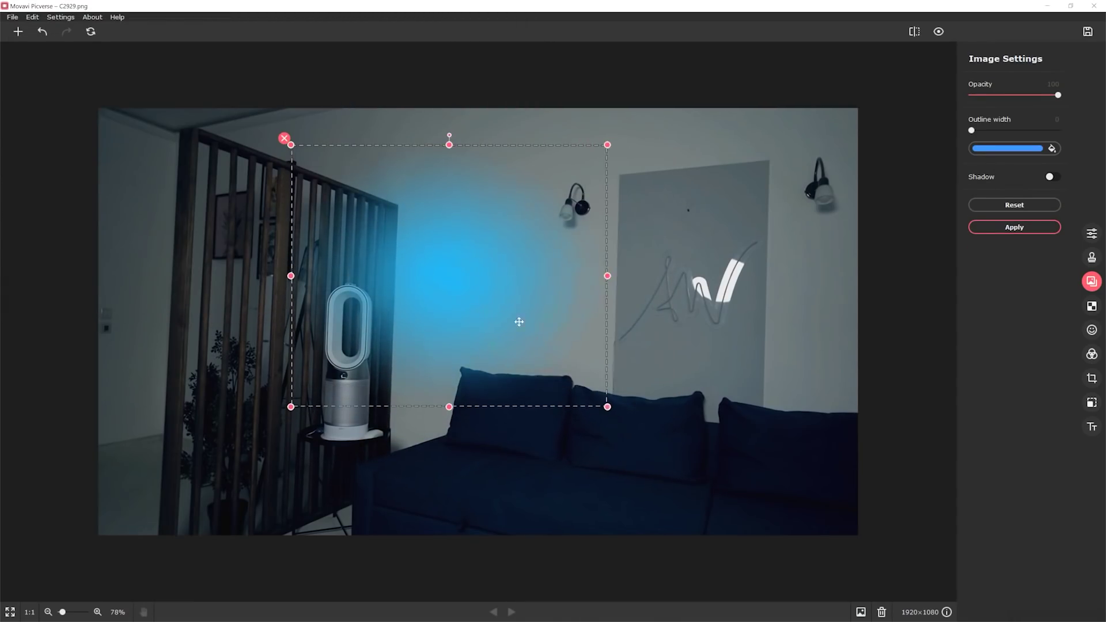
{"action": "left_click_drag", "start_coordinate": [519, 322], "coordinate": [571, 375]}
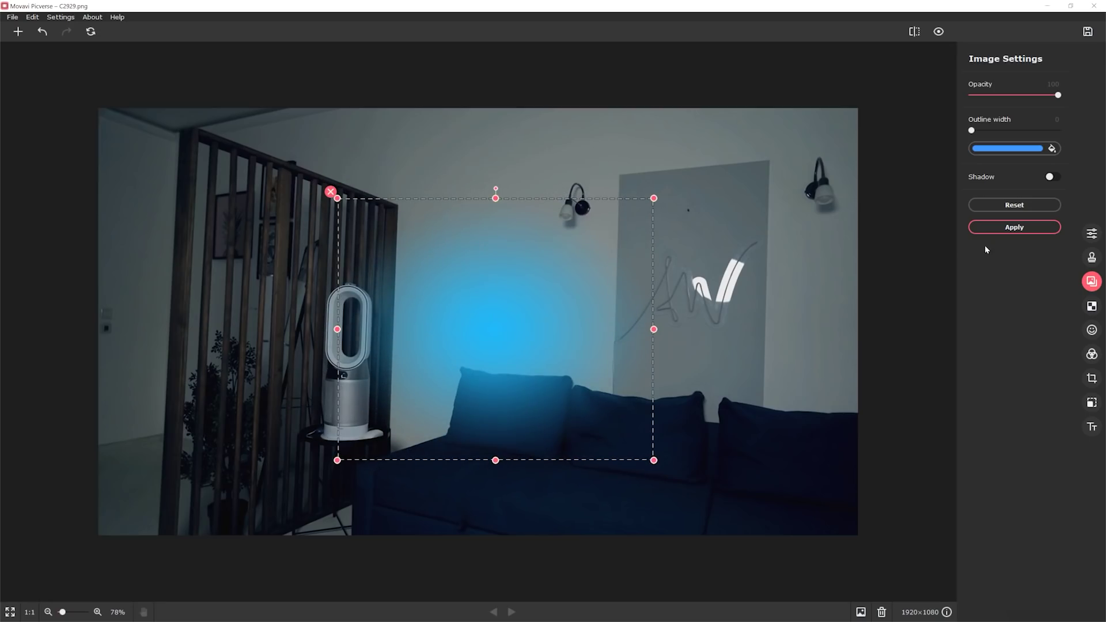
{"action": "left_click", "coordinate": [1000, 228]}
- Add the neon lightning bolt on the wall and a vertical neon line at the left
{"action": "left_click", "coordinate": [1040, 88]}
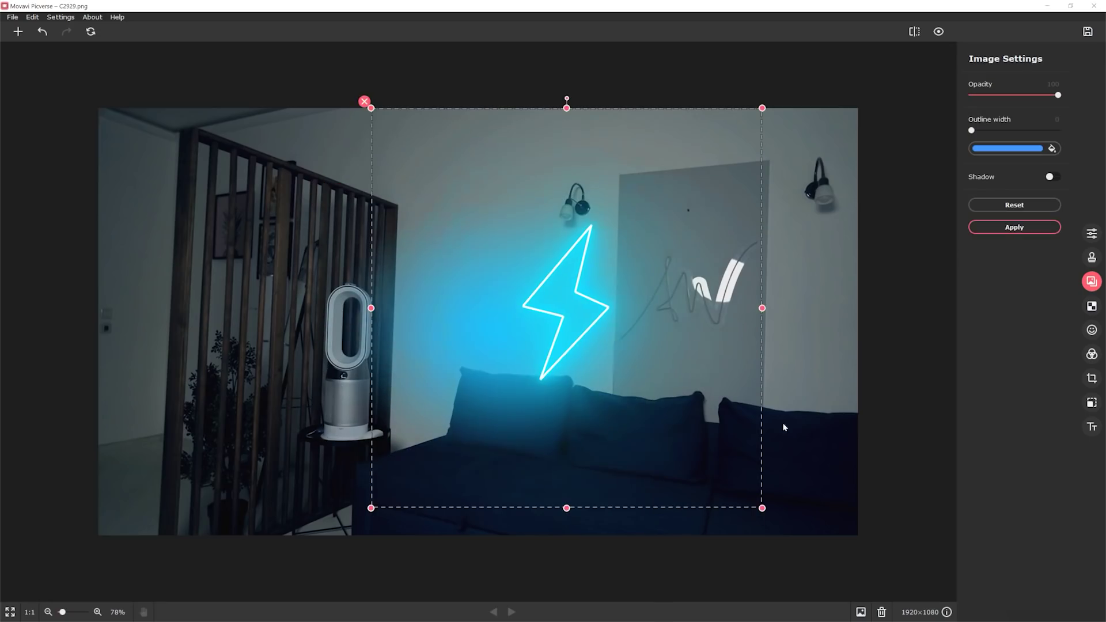
{"action": "left_click_drag", "start_coordinate": [762, 510], "coordinate": [586, 336]}
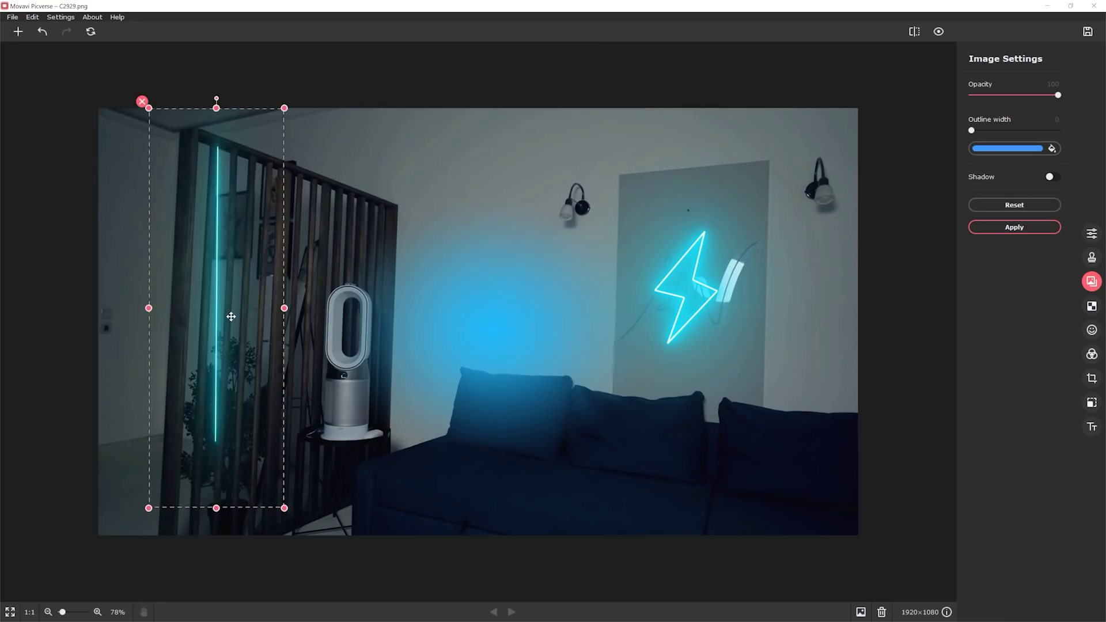
{"action": "left_click_drag", "start_coordinate": [268, 317], "coordinate": [185, 322]}
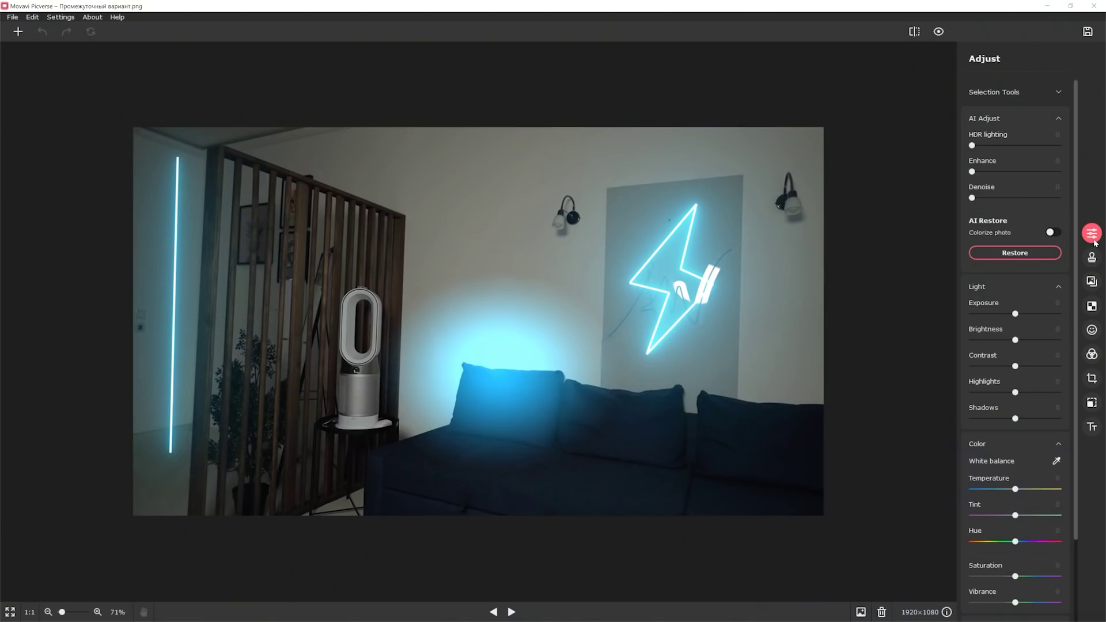
- Raise the Detail Blur slider slightly and save the neon room photo
{"action": "scroll", "coordinate": [970, 394], "scroll_direction": "down", "scroll_amount": 2}
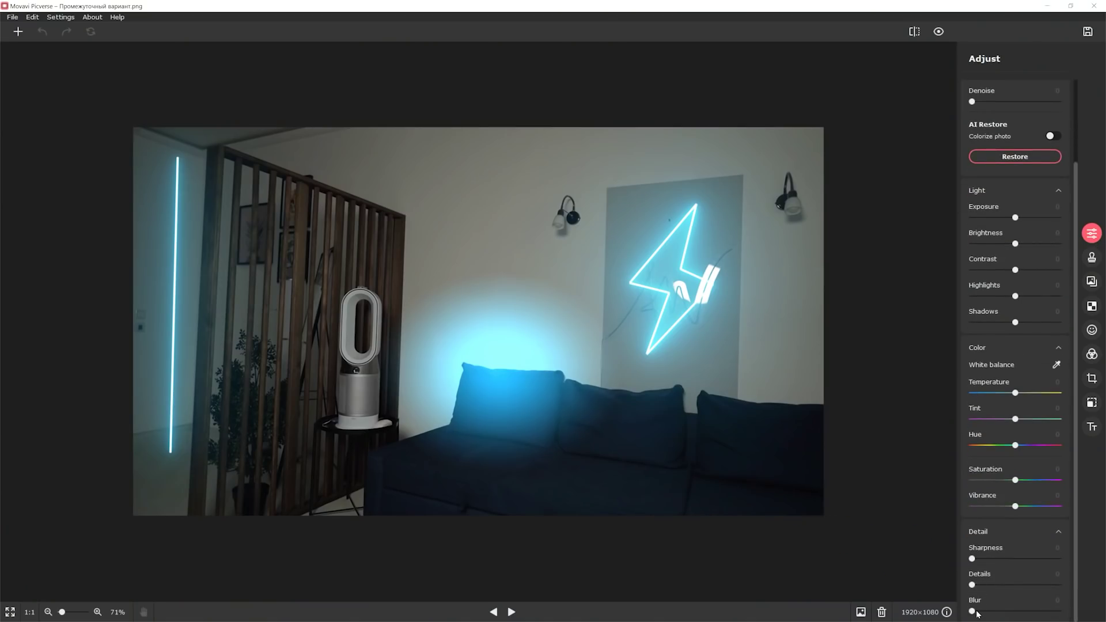
{"action": "left_click_drag", "start_coordinate": [972, 611], "coordinate": [981, 611]}
{"action": "left_click", "coordinate": [1087, 31]}
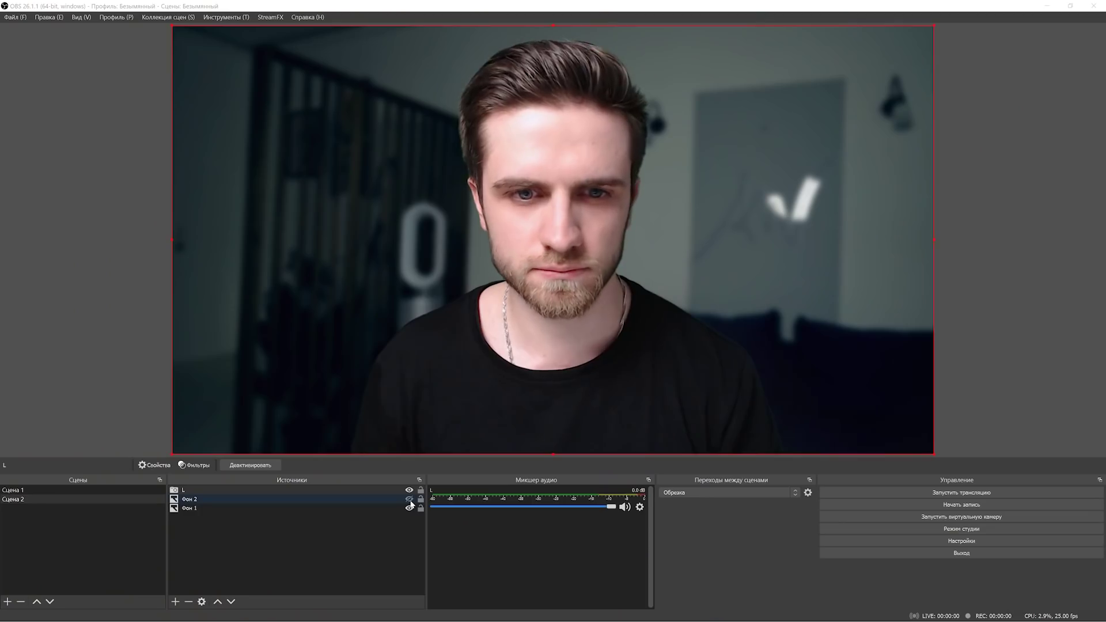
{"action": "left_click", "coordinate": [408, 499]}
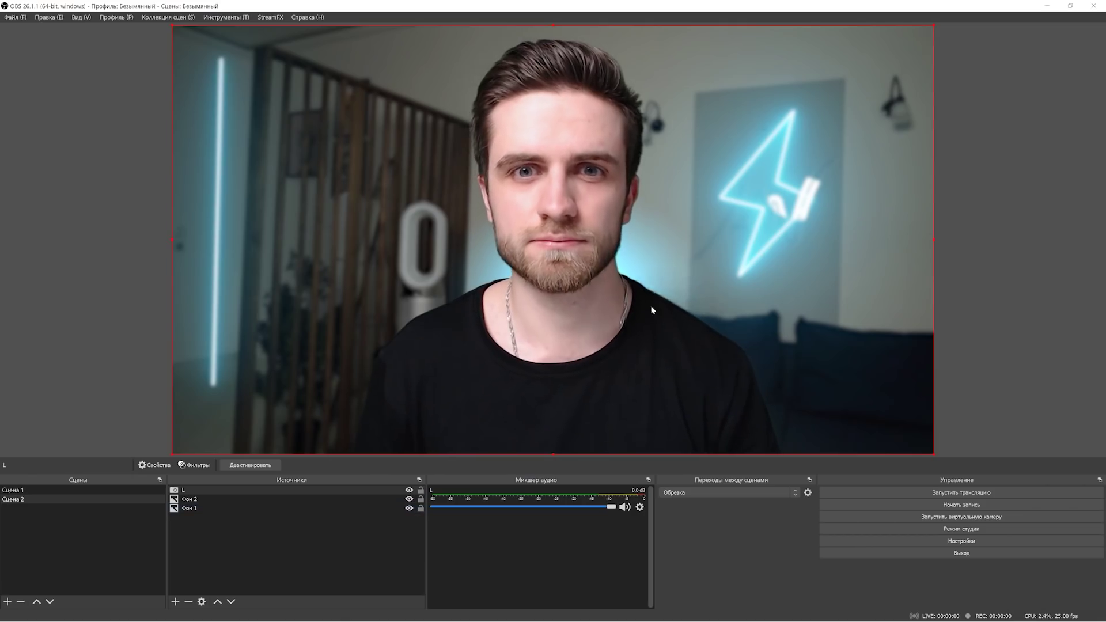
{"action": "left_click", "coordinate": [409, 499]}
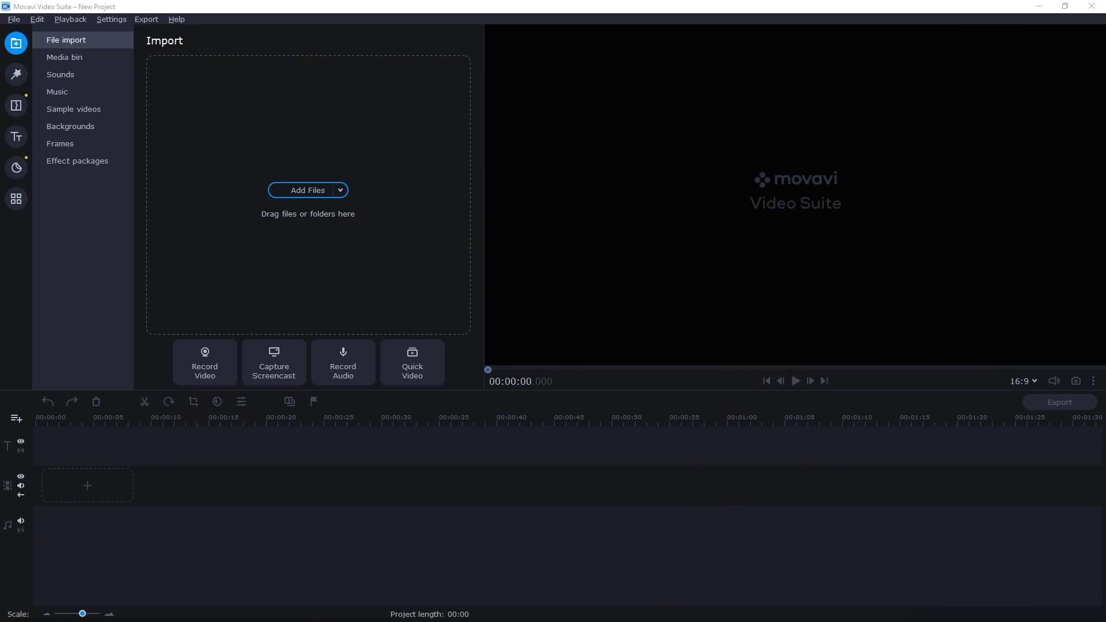
- Import both files, put the green-screen clip on a new overlay track, and stretch the photo to match
{"action": "left_click_drag", "start_coordinate": [711, 92], "coordinate": [364, 242]}
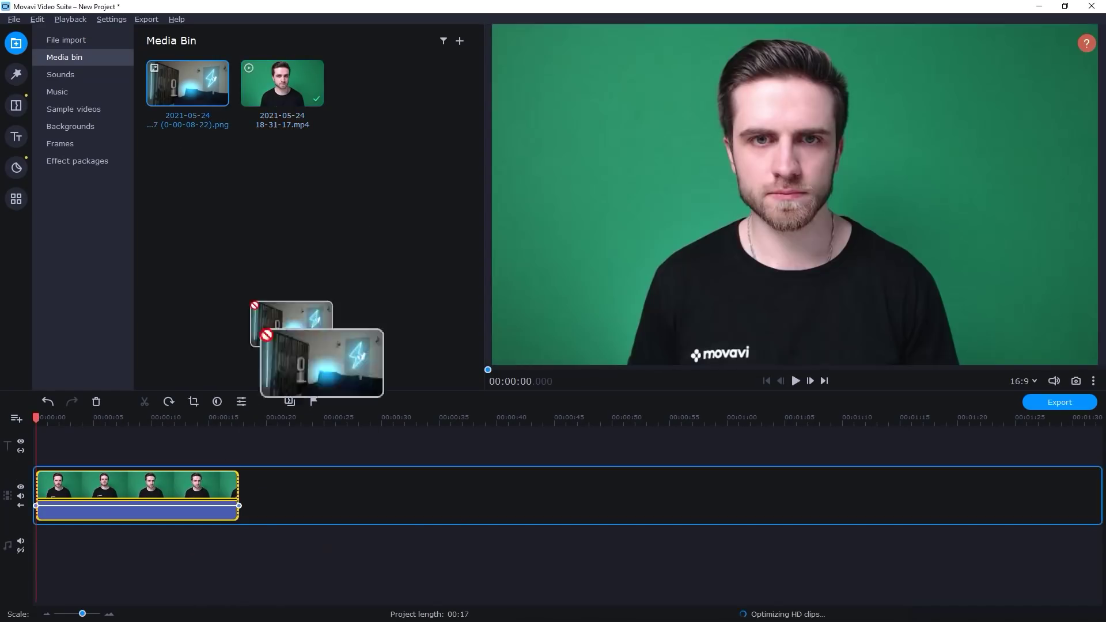
{"action": "left_click", "coordinate": [174, 530]}
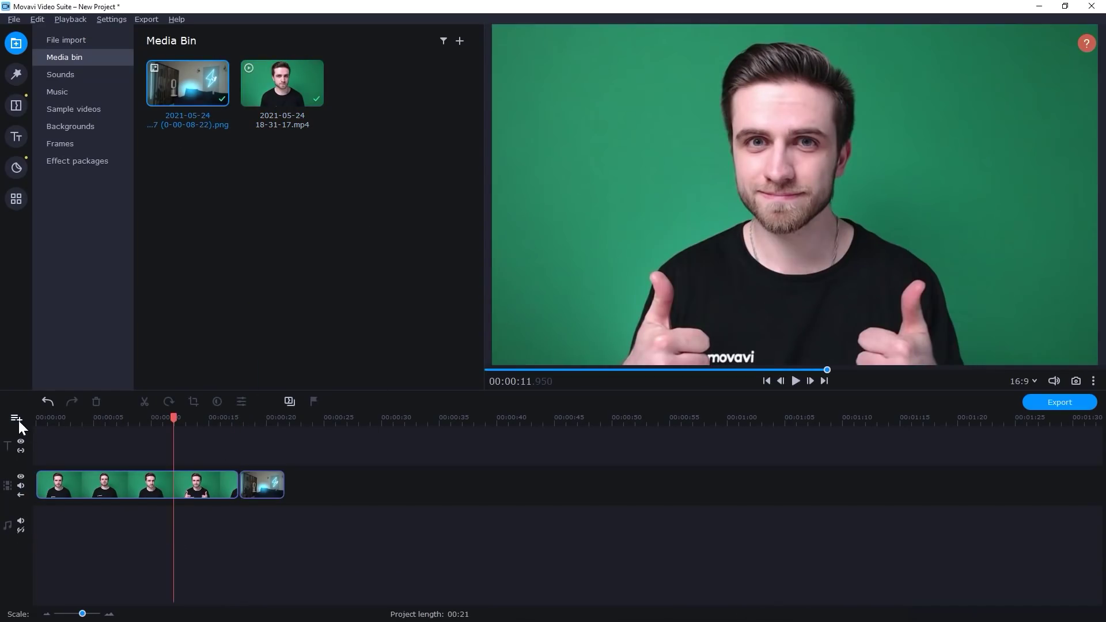
{"action": "left_click", "coordinate": [19, 420]}
{"action": "left_click", "coordinate": [68, 436]}
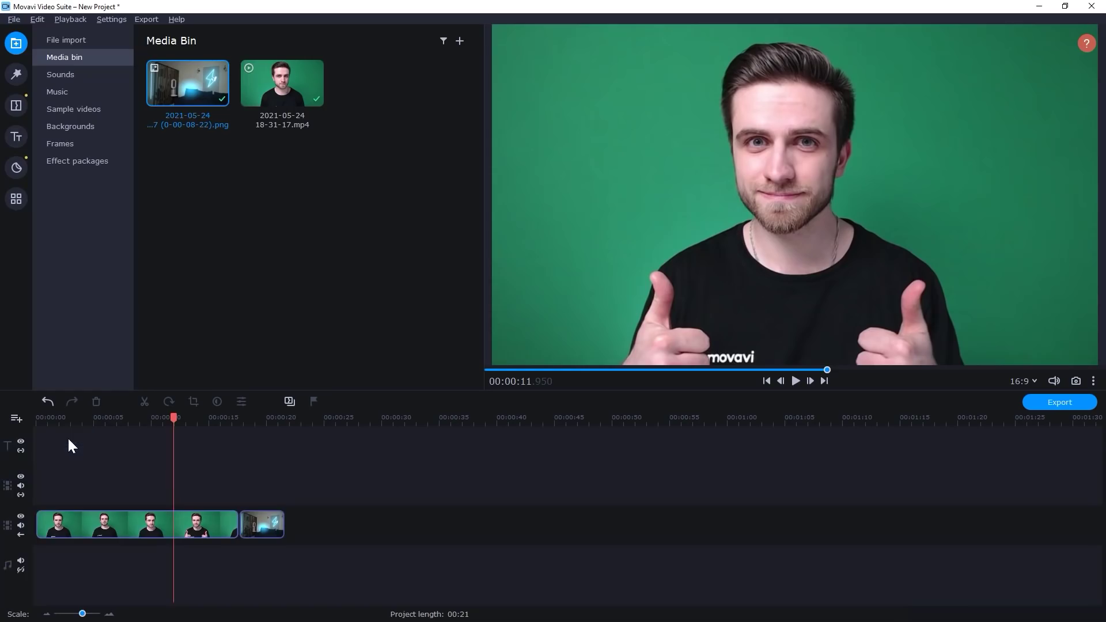
{"action": "left_click_drag", "start_coordinate": [148, 524], "coordinate": [147, 481]}
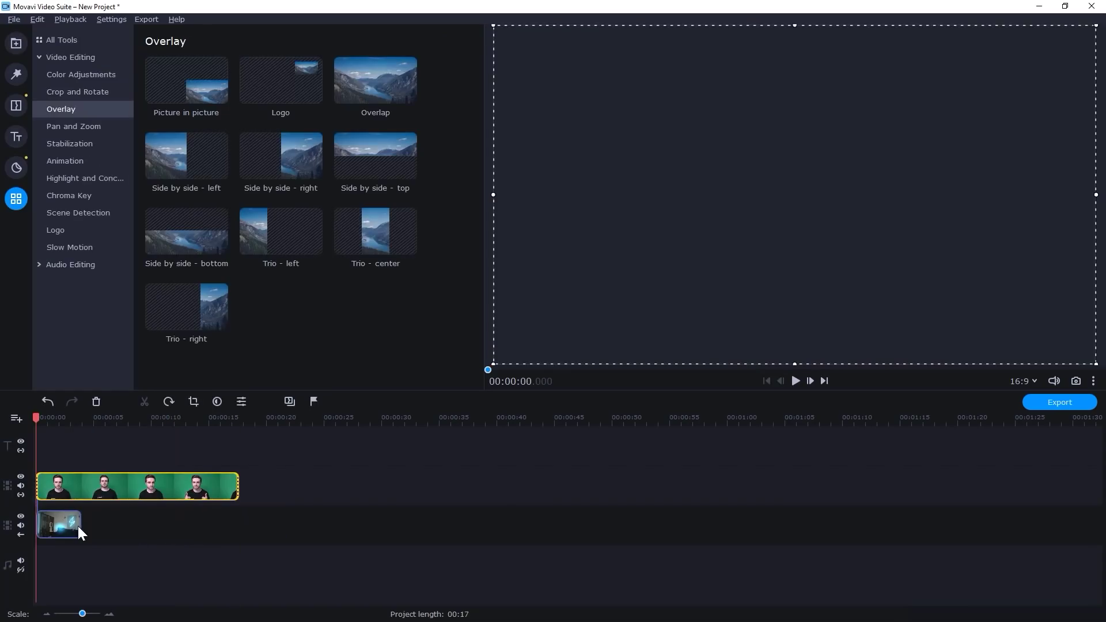
{"action": "left_click", "coordinate": [78, 527]}
{"action": "left_click_drag", "start_coordinate": [81, 524], "coordinate": [237, 524]}
- Apply Chroma Key to the webcam clip, sampling the green, then tune opacity, tolerance and noise removal
{"action": "left_click", "coordinate": [176, 486]}
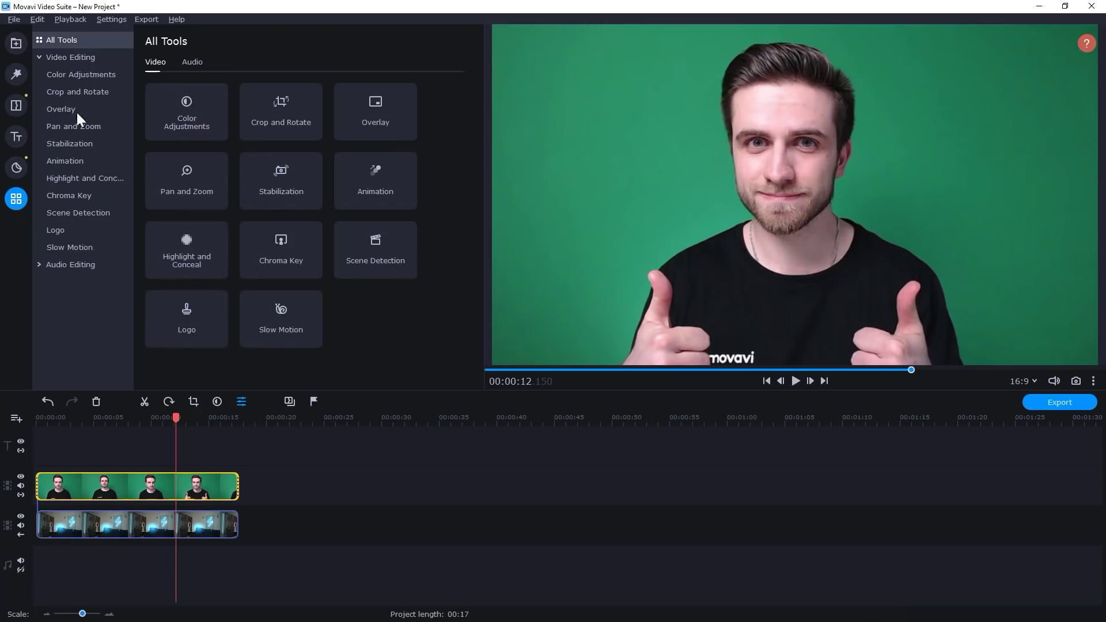
{"action": "left_click", "coordinate": [294, 239]}
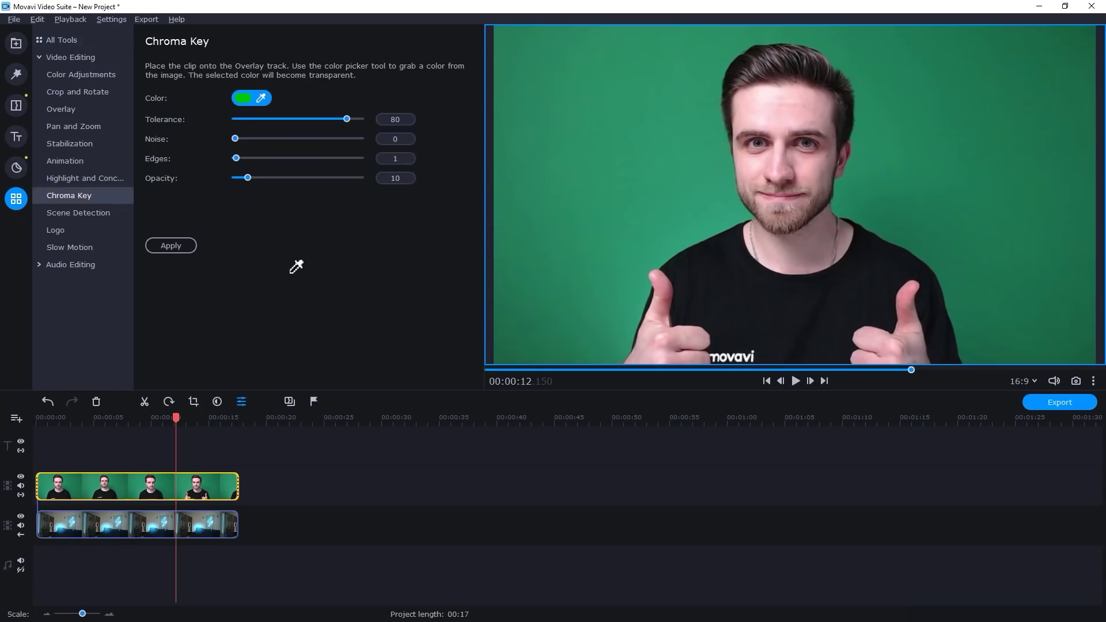
{"action": "left_click", "coordinate": [700, 164]}
{"action": "left_click_drag", "start_coordinate": [260, 178], "coordinate": [236, 179]}
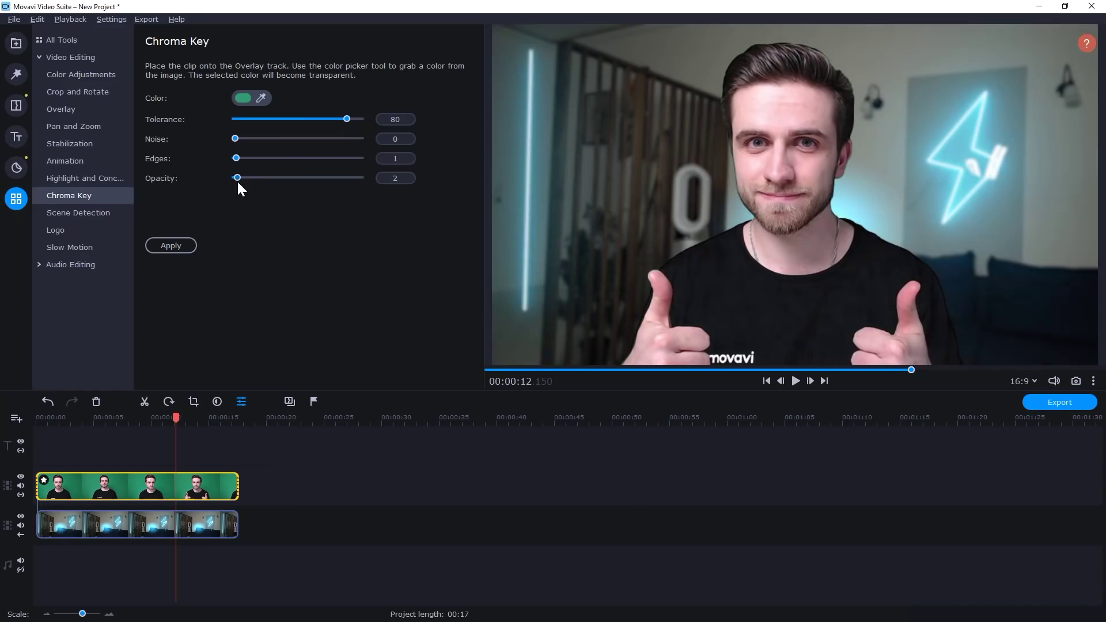
{"action": "left_click_drag", "start_coordinate": [346, 119], "coordinate": [340, 119]}
{"action": "left_click_drag", "start_coordinate": [236, 138], "coordinate": [259, 139]}
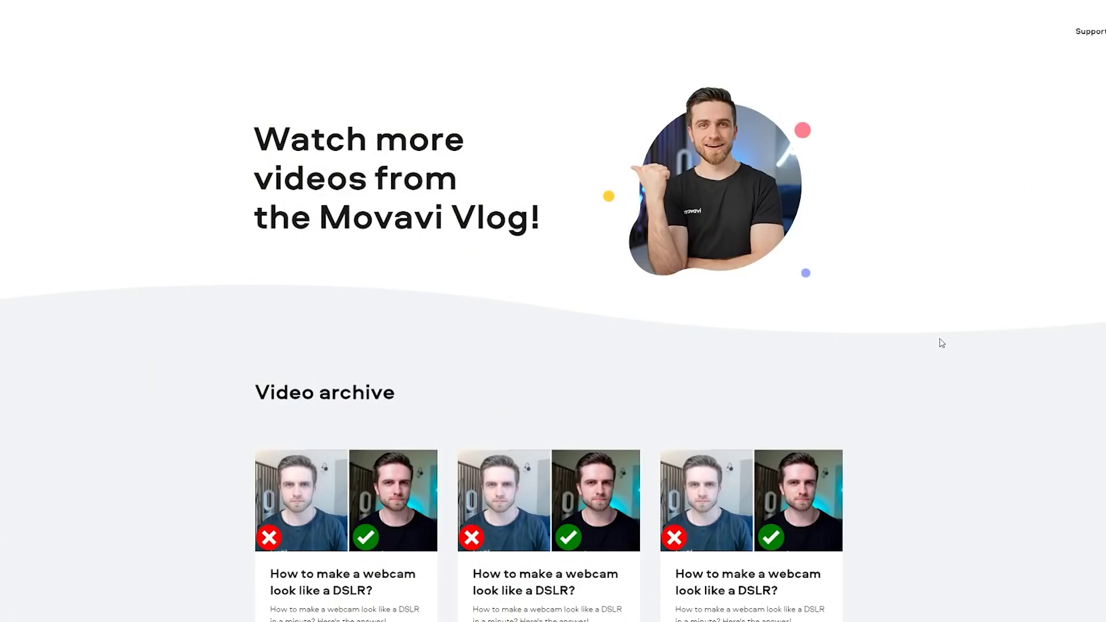
- Scroll down to the -20% offers for Movavi Unlimited, Effects Library and Video Editor Plus
{"action": "scroll", "coordinate": [938, 343], "scroll_direction": "down", "scroll_amount": 3}
{"action": "scroll", "coordinate": [893, 403], "scroll_direction": "down", "scroll_amount": 6}
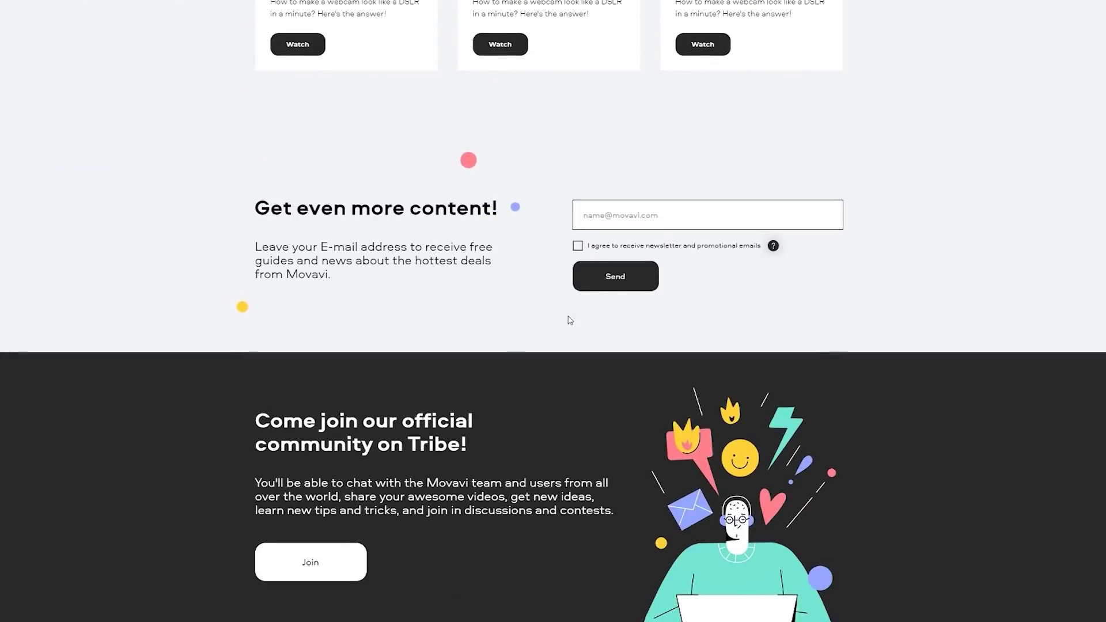
{"action": "scroll", "coordinate": [559, 325], "scroll_direction": "down", "scroll_amount": 3}
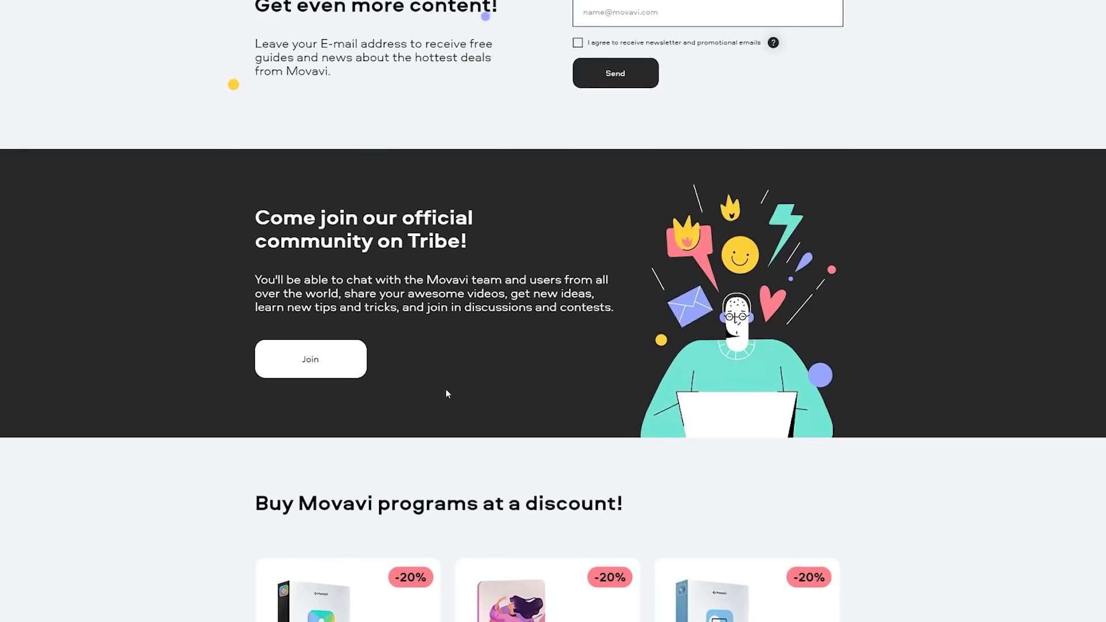
{"action": "scroll", "coordinate": [447, 394], "scroll_direction": "down", "scroll_amount": 5}
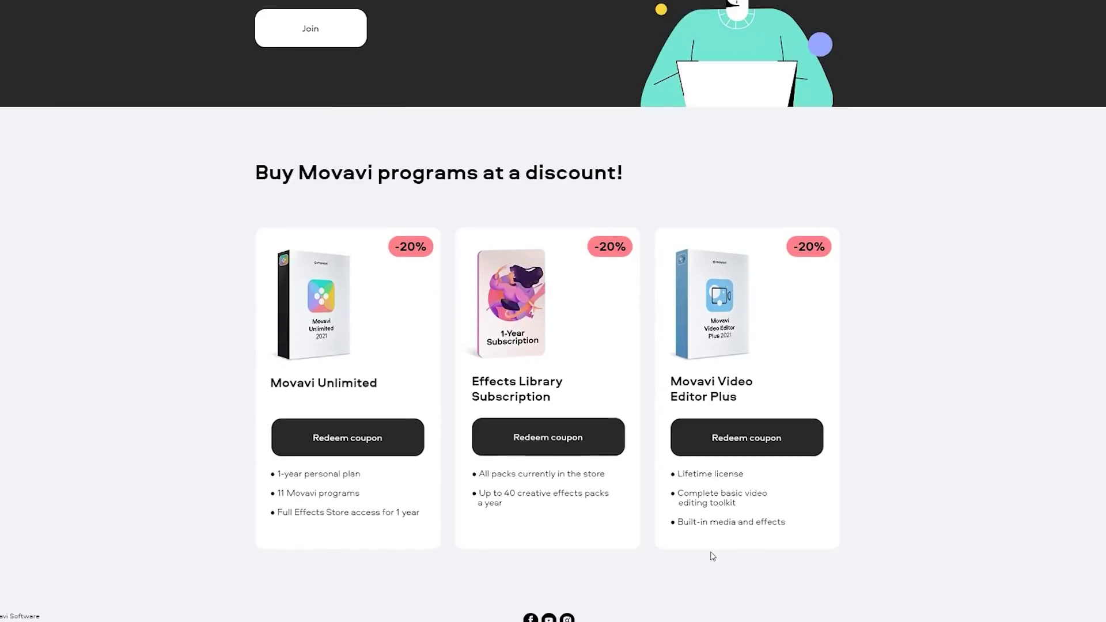